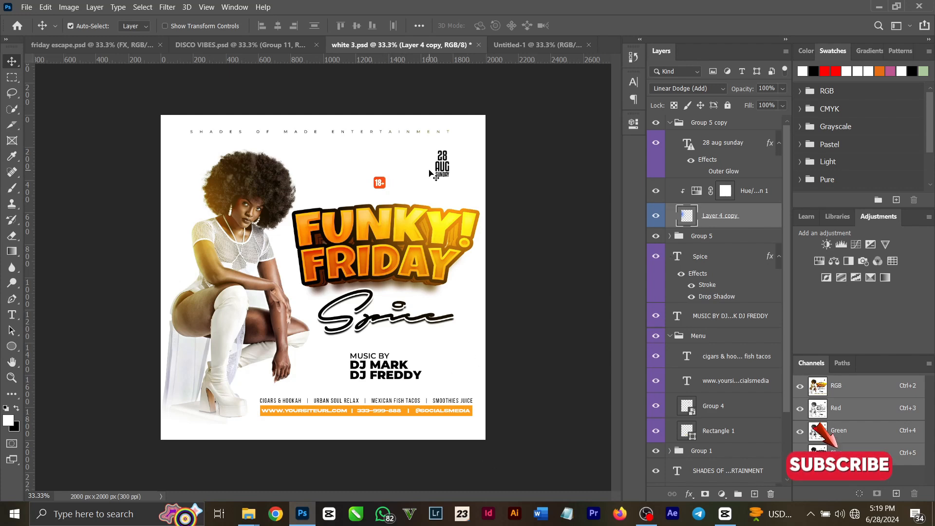
Step: Look through the Funky Friday flyer's layer stack and compare it with the blank Untitled-1 document
scroll(741, 442, "down", 3)
scroll(741, 442, "down", 1)
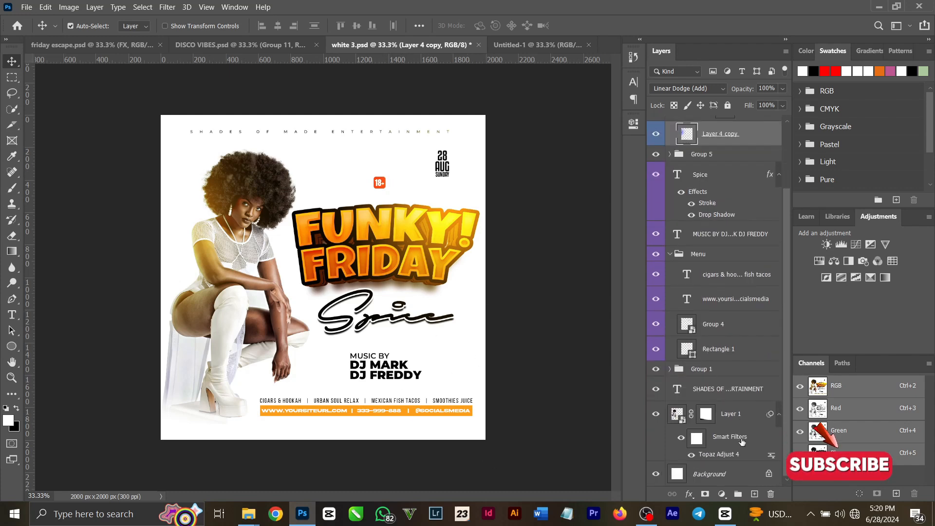
left_click(549, 46)
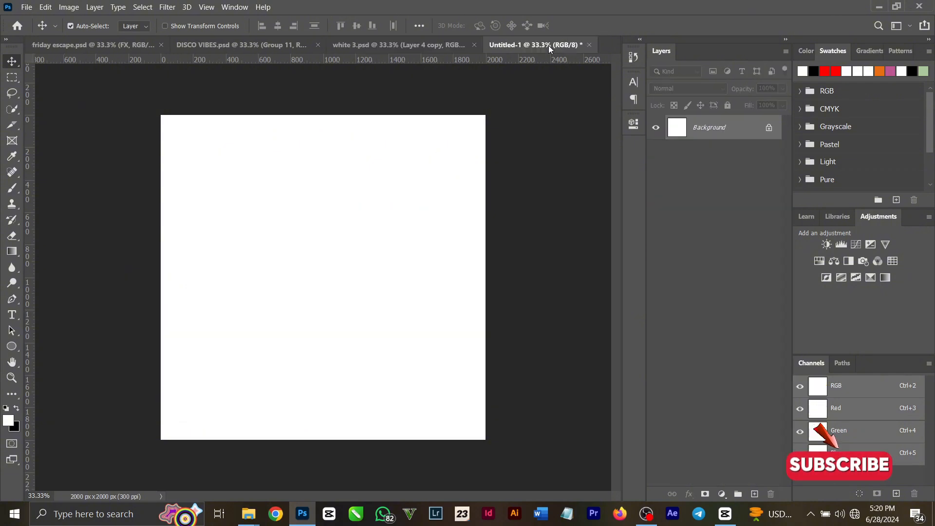
left_click(359, 49)
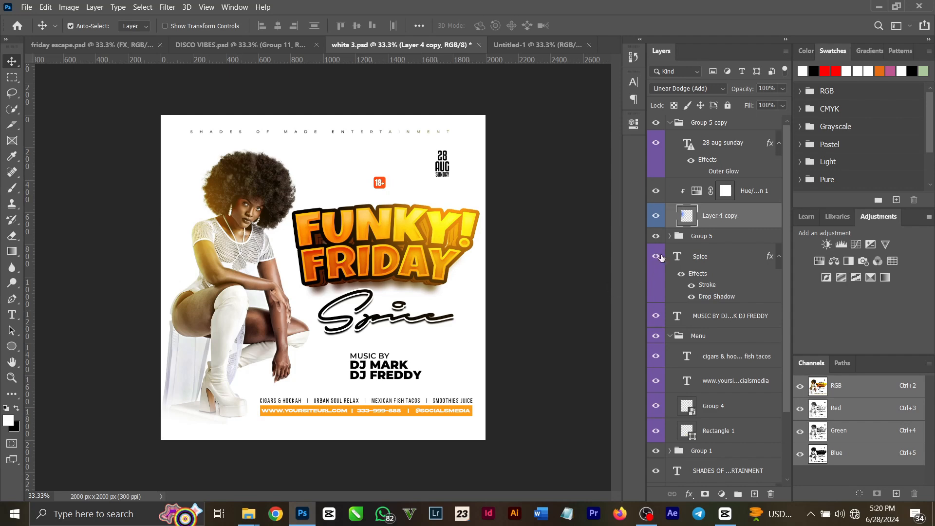
Step: Collapse the Group 5 copy layer group and hide both Group 5 and Group 5 copy
left_click(723, 125)
left_click(671, 122)
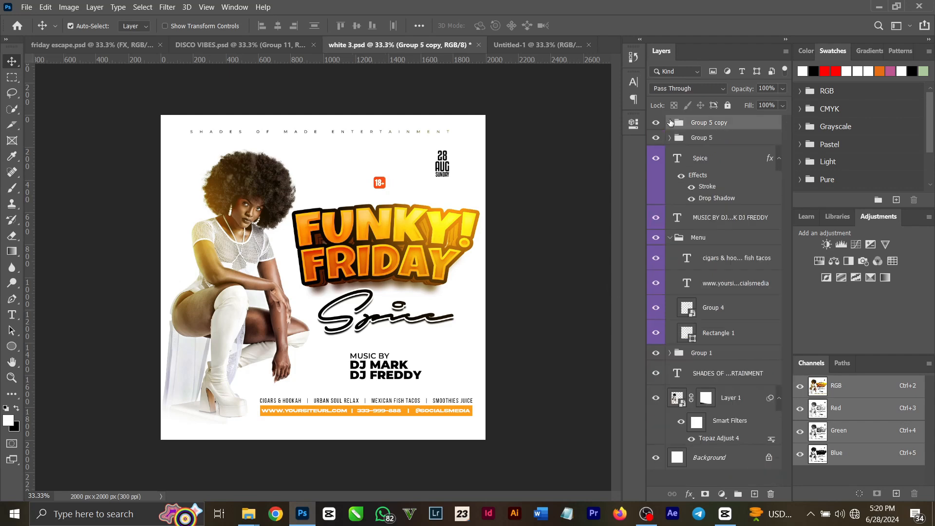
left_click(656, 137)
left_click(656, 124)
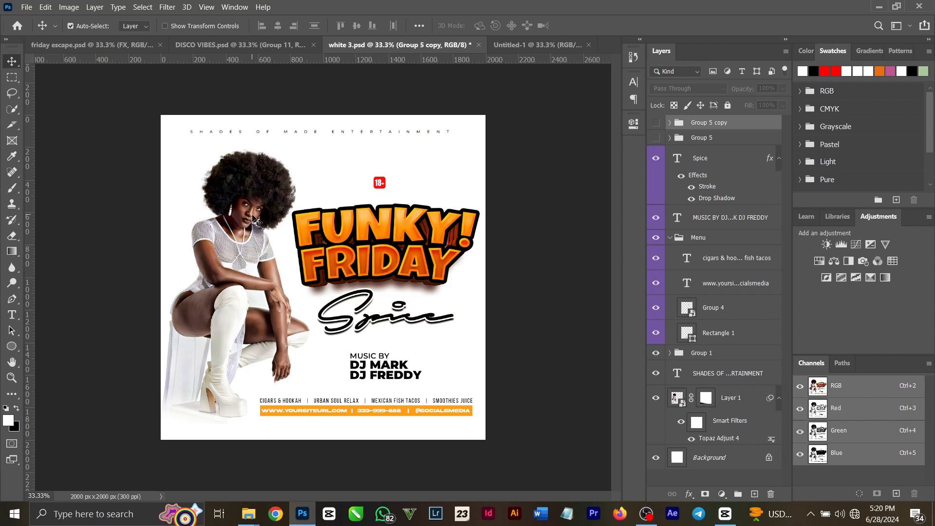
Step: Try deleting the layer mask on the model's Layer 1 and moving the model toward the title, and undo both changes
left_click_drag(237, 239, 257, 215)
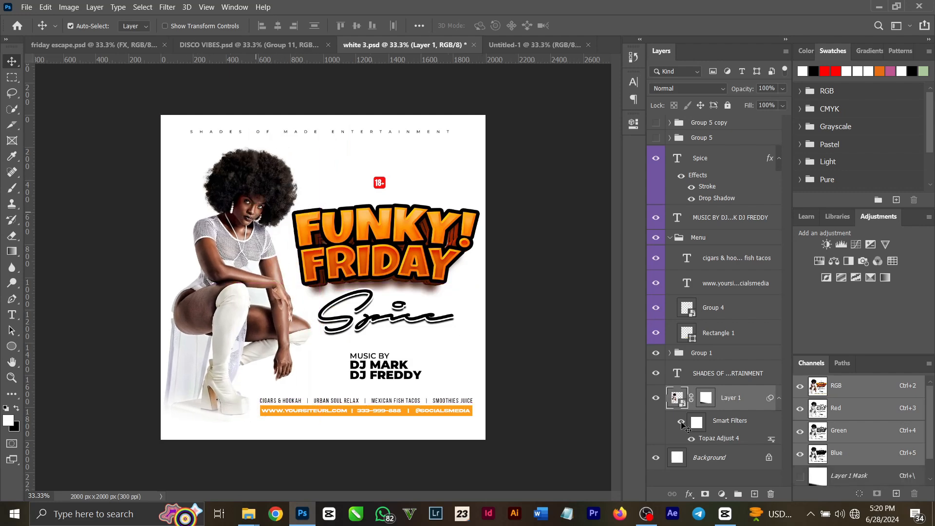
left_click(707, 398)
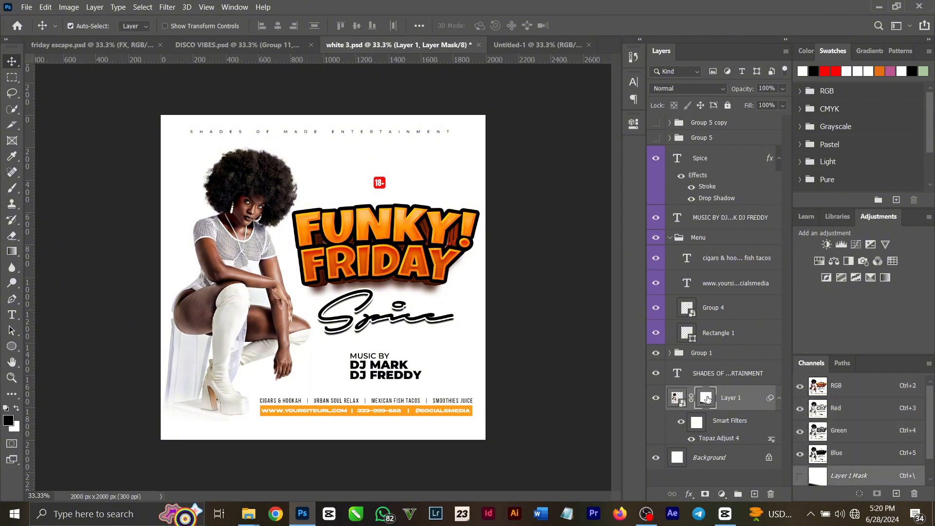
right_click(707, 399)
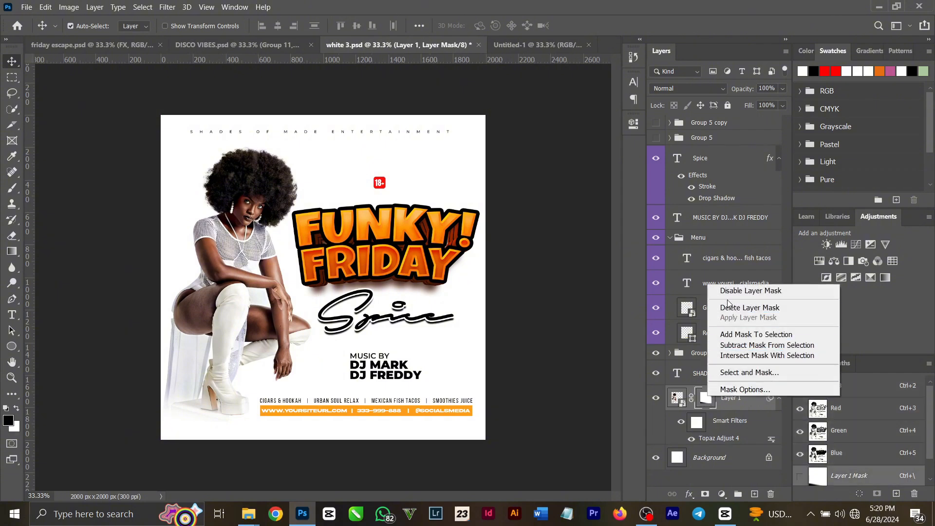
left_click(731, 308)
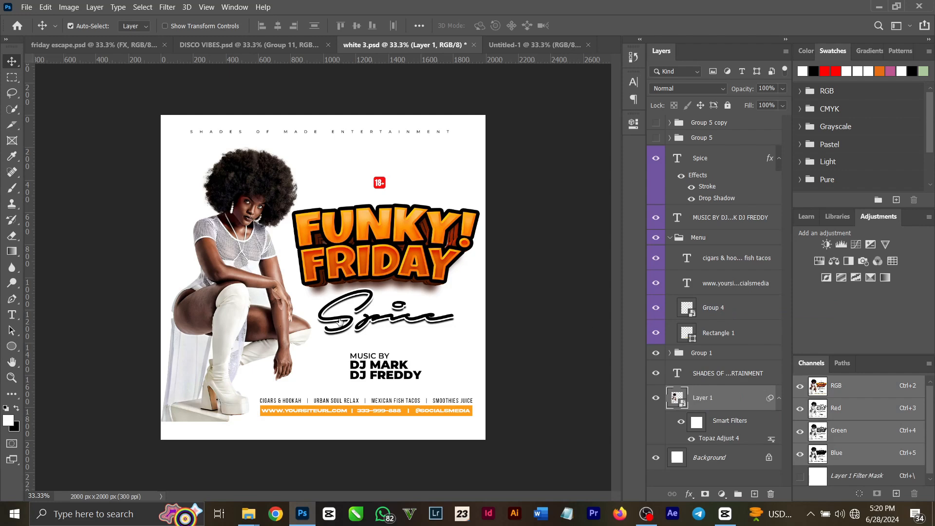
left_click_drag(270, 223, 291, 218)
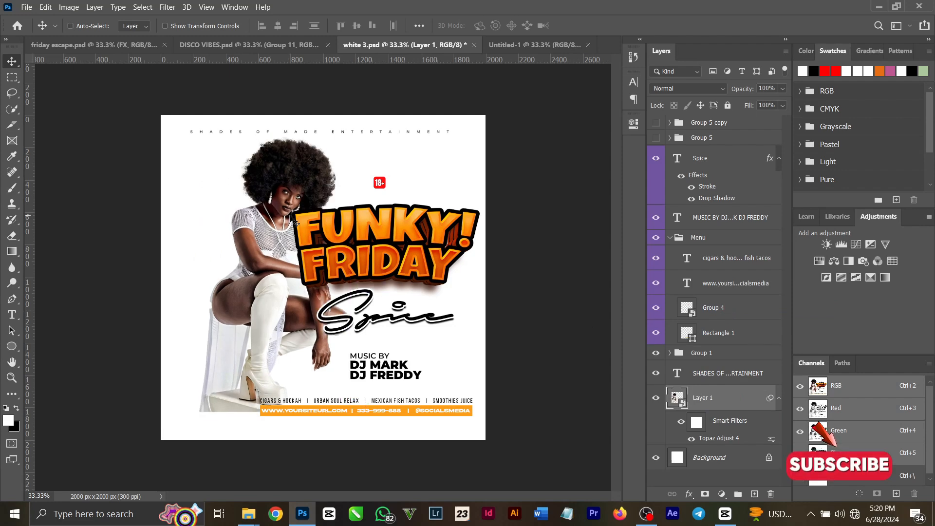
key("ctrl+z")
key("ctrl+z")
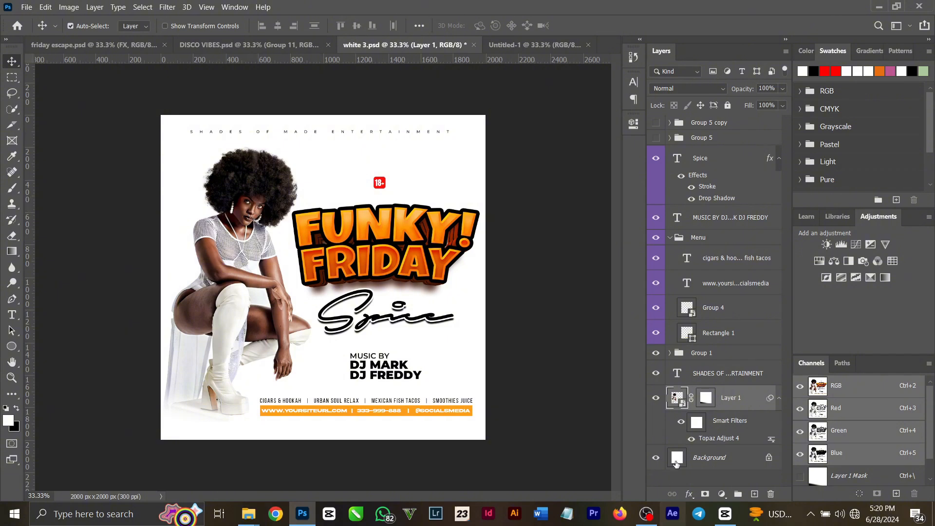
Step: Expand Group 1 to examine the layers that build the Funky Friday text effect, and collapse it again
left_click(655, 354)
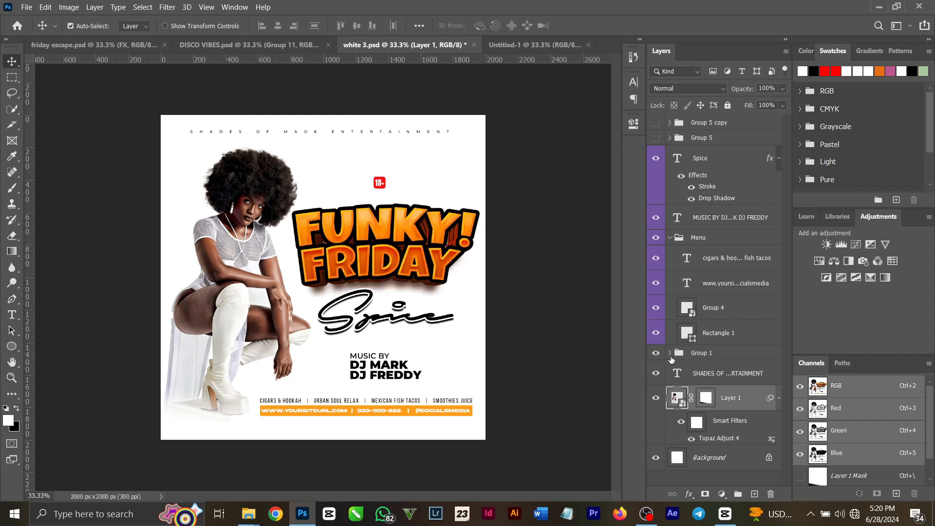
left_click(670, 354)
left_click(671, 354)
left_click(669, 354)
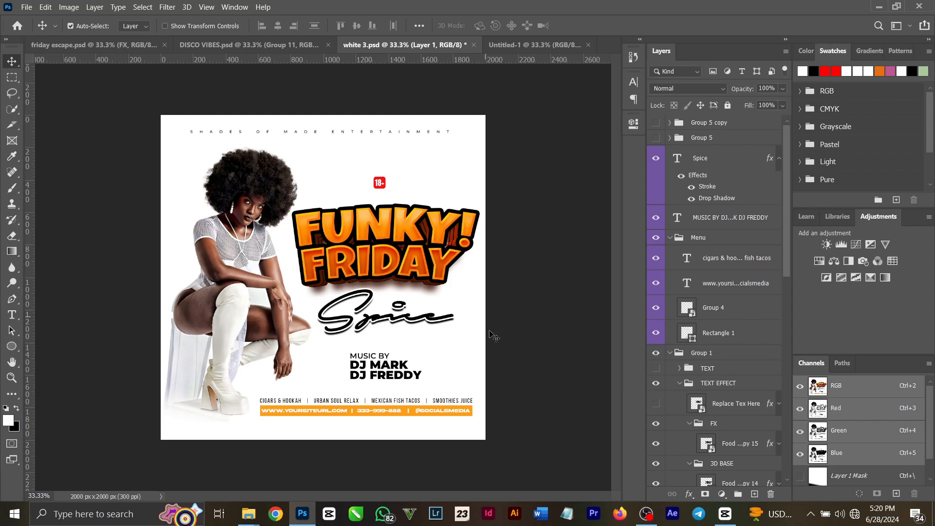
left_click(671, 353)
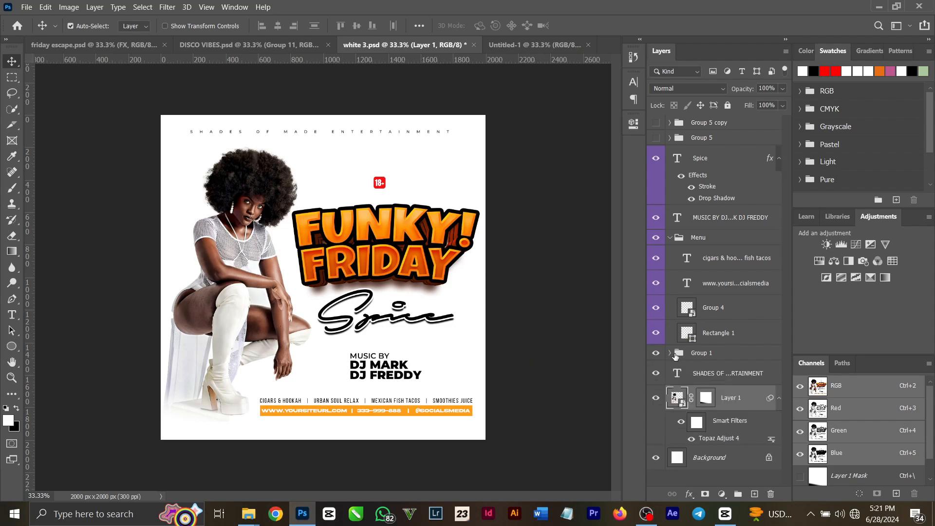
Step: Open the Spice text for editing to check its font and size, and leave it unaltered
double_click(418, 315)
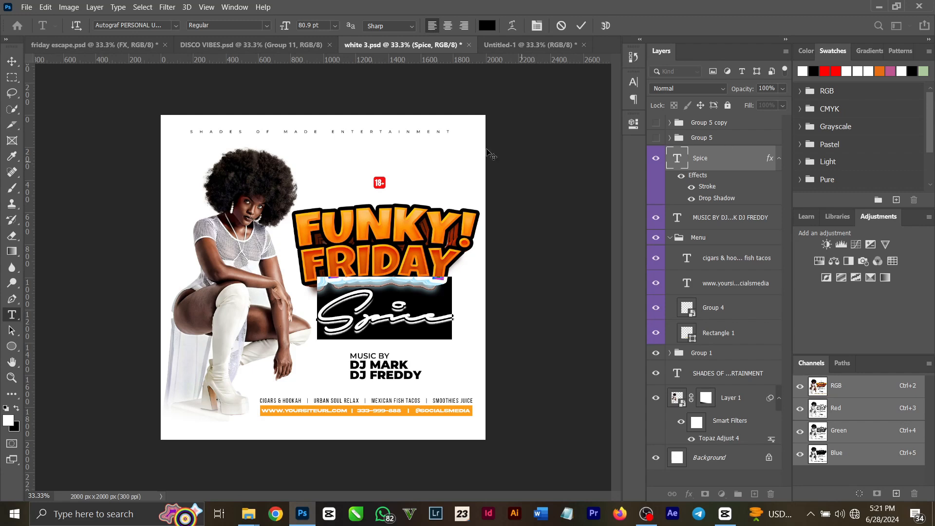
left_click(582, 27)
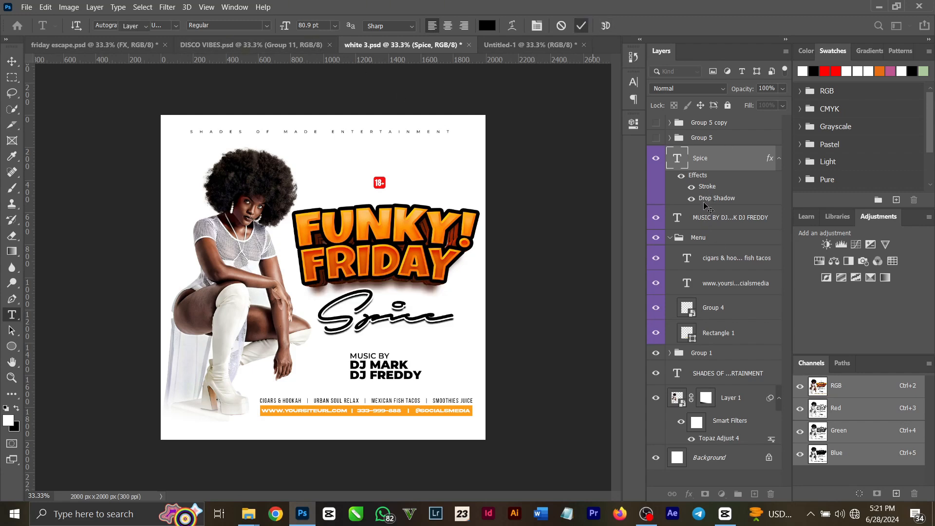
key("v")
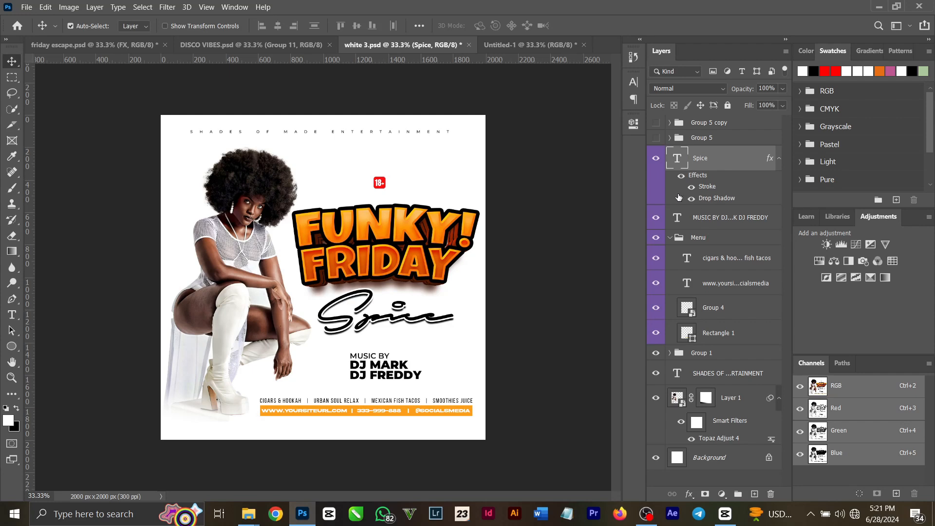
Step: Examine the Stroke and Drop Shadow settings in the Spice layer's style, and select the website and contact text layer
double_click(706, 188)
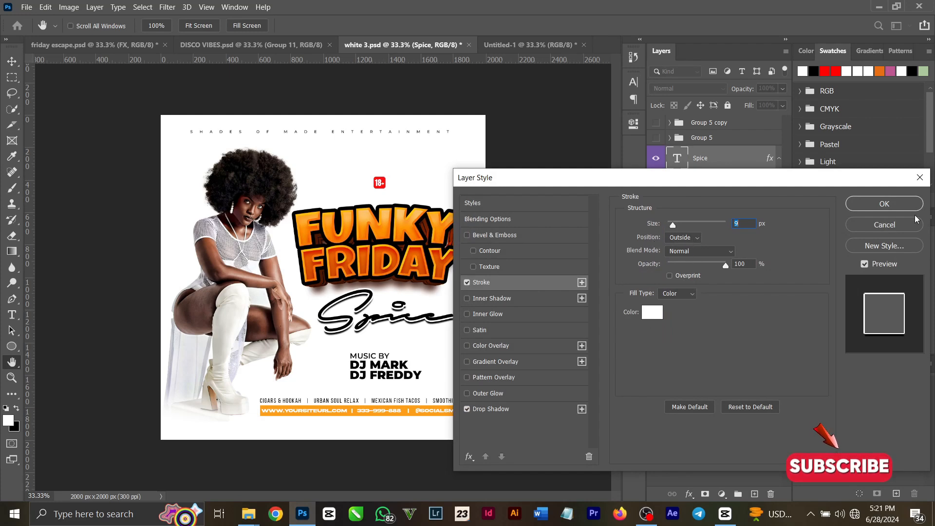
left_click(547, 414)
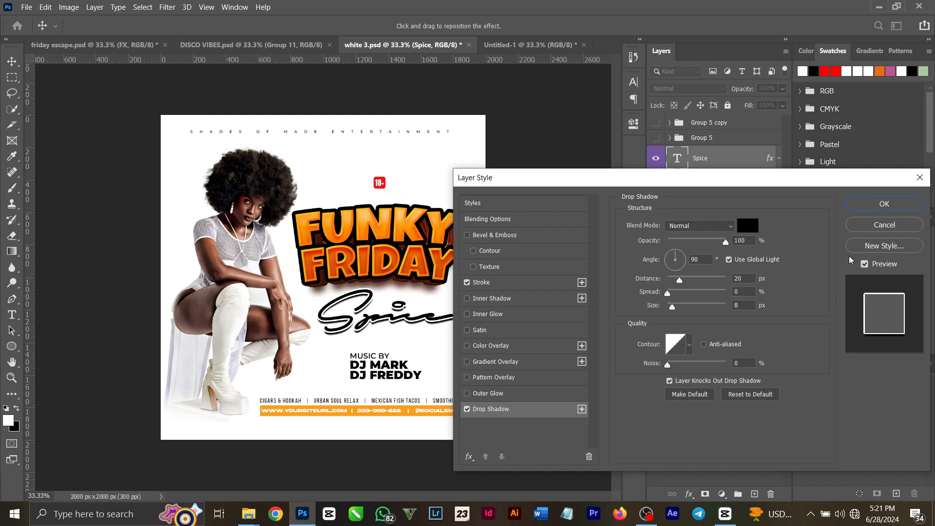
left_click(883, 206)
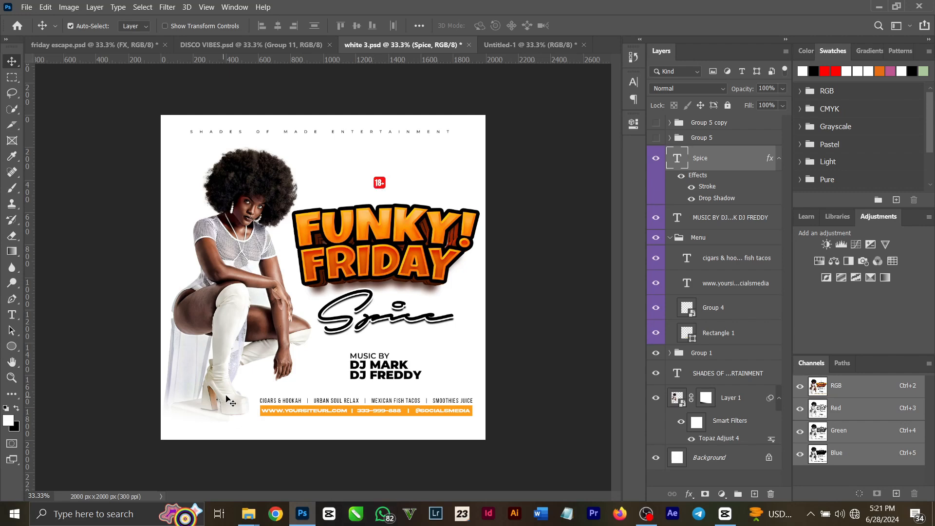
left_click(325, 413)
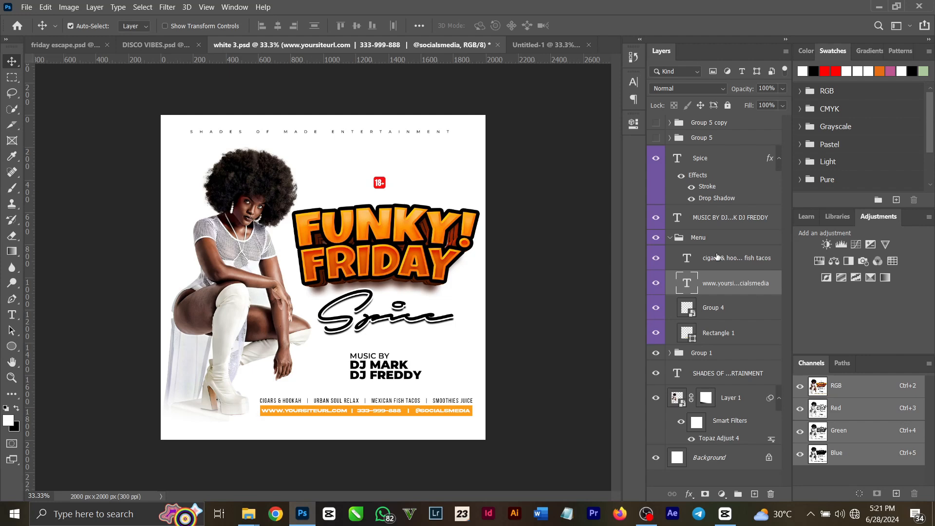
Step: Show Group 5 and Group 5 copy again, and inspect the layers inside Group 5
left_click(659, 139)
left_click(658, 124)
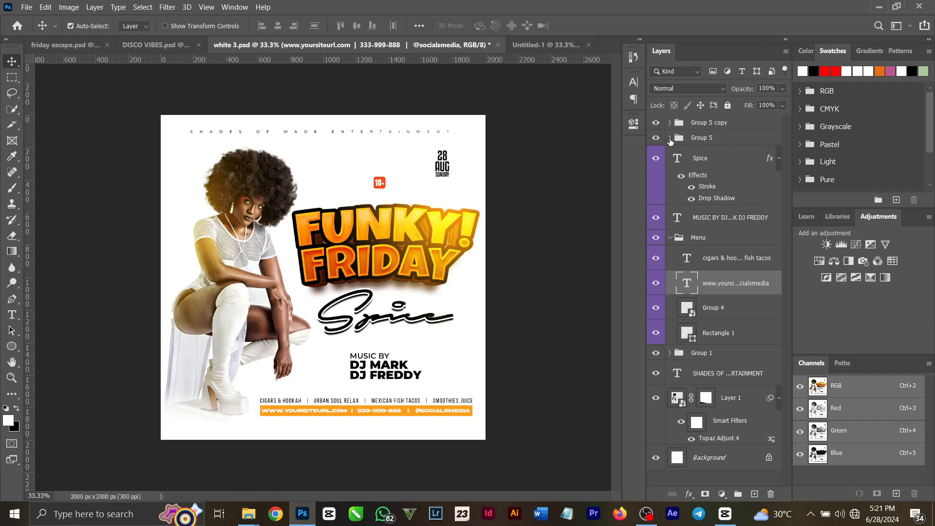
left_click(670, 139)
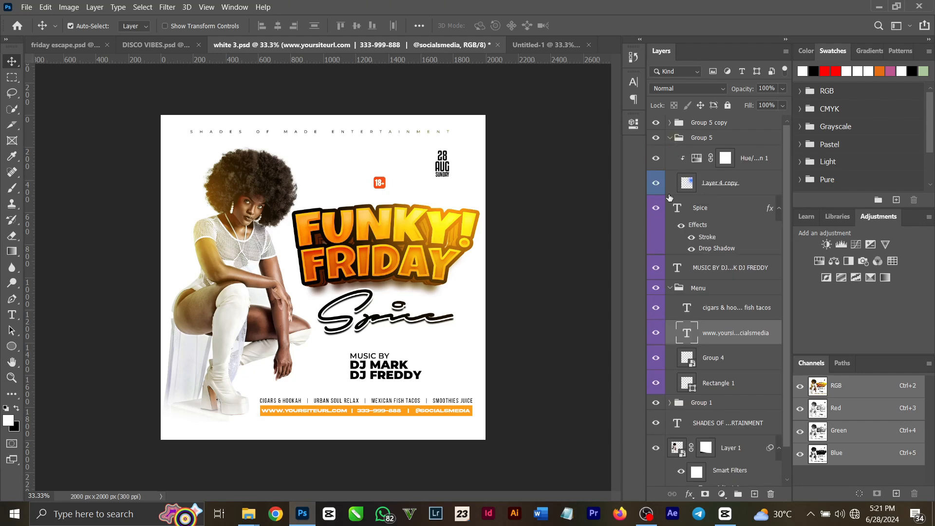
left_click(674, 141)
left_click(670, 139)
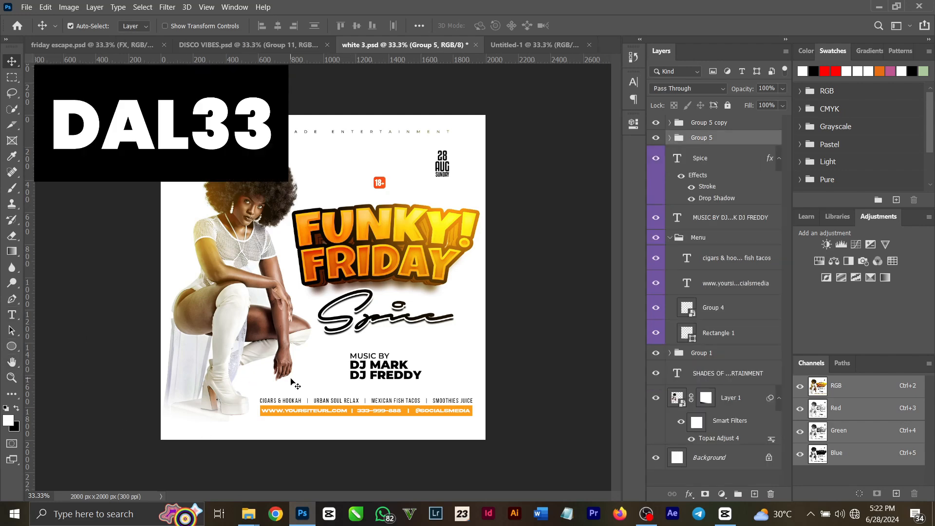
Step: Create a new empty layer above Group 5 copy for painting with the Brush tool
key("b")
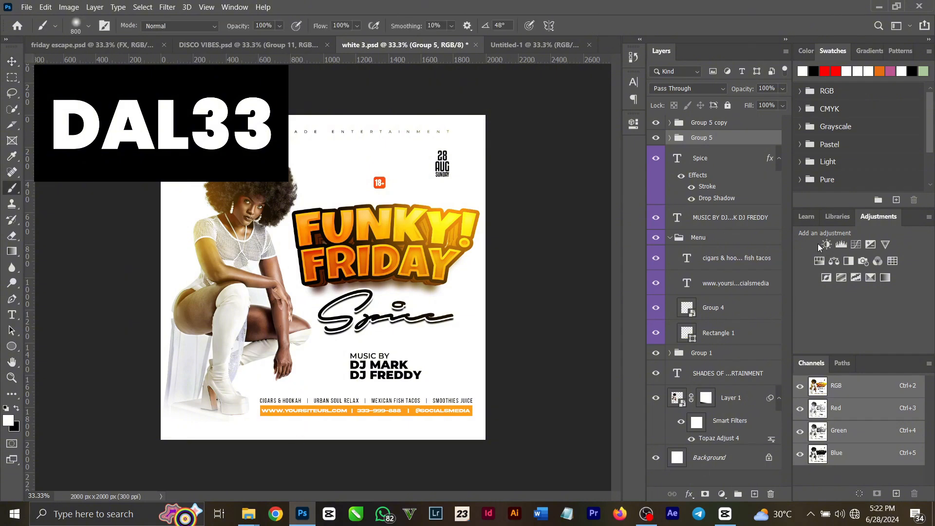
left_click(758, 124)
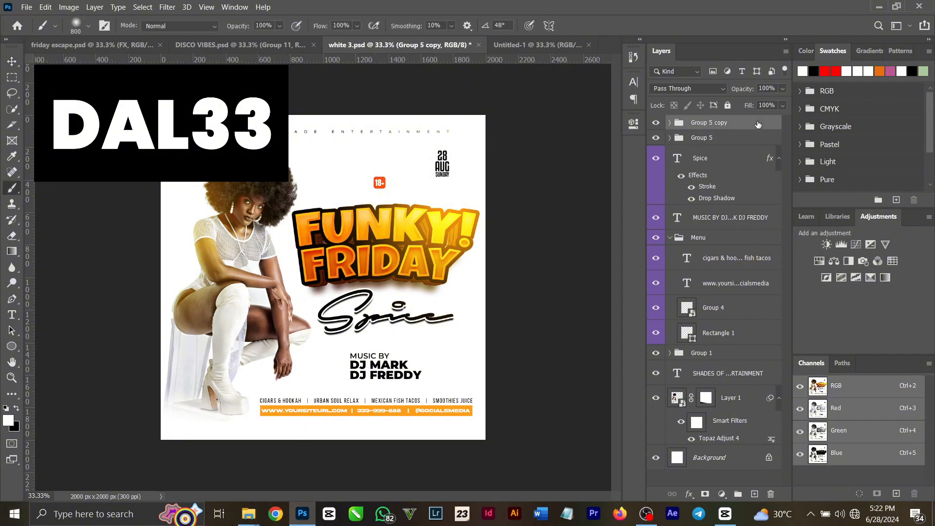
left_click(755, 494)
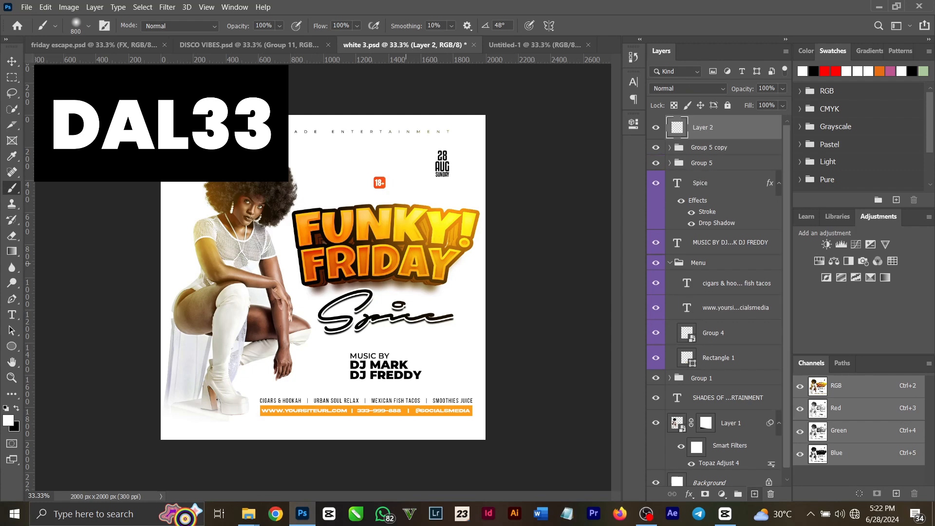
Step: Set the foreground color to the yellow-orange #fdb71b sampled from the FUNKY lettering
left_click(17, 409)
left_click(8, 419)
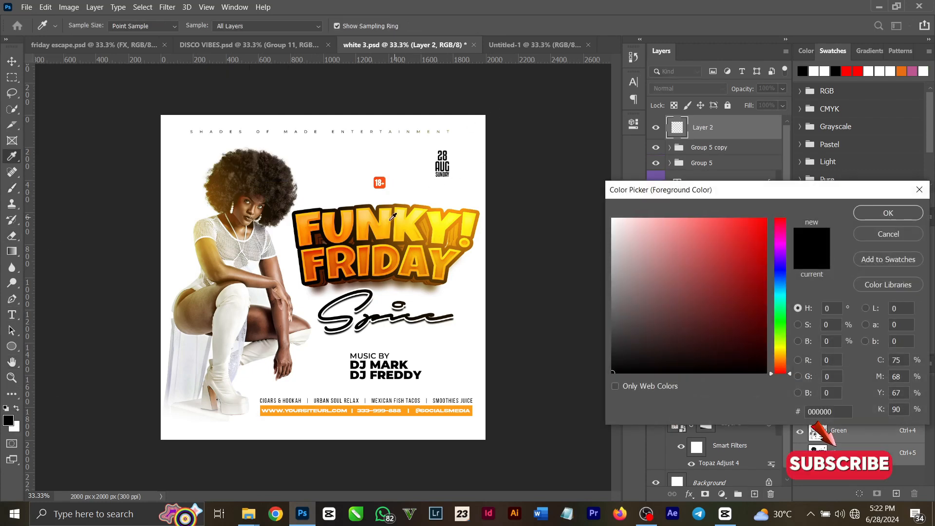
left_click(393, 215)
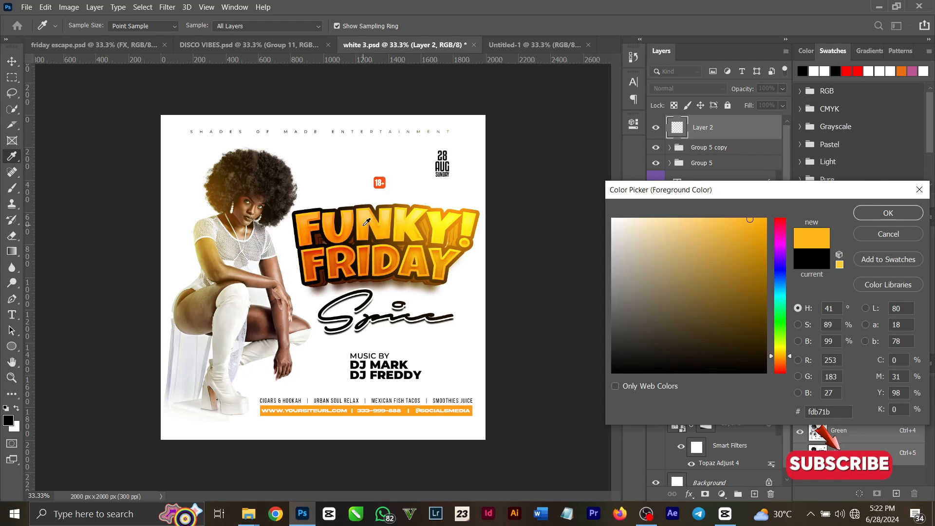
left_click(887, 213)
Step: Paint one soft 800 px yellow-orange glow beside the model's hair and set Layer 2's blend mode to Linear Dodge (Add)
key("b")
left_click(317, 143)
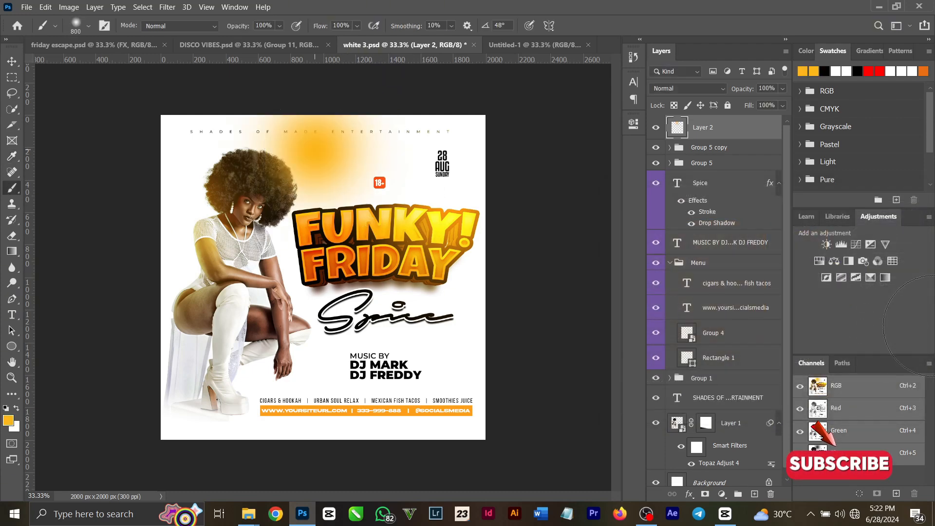
left_click(680, 87)
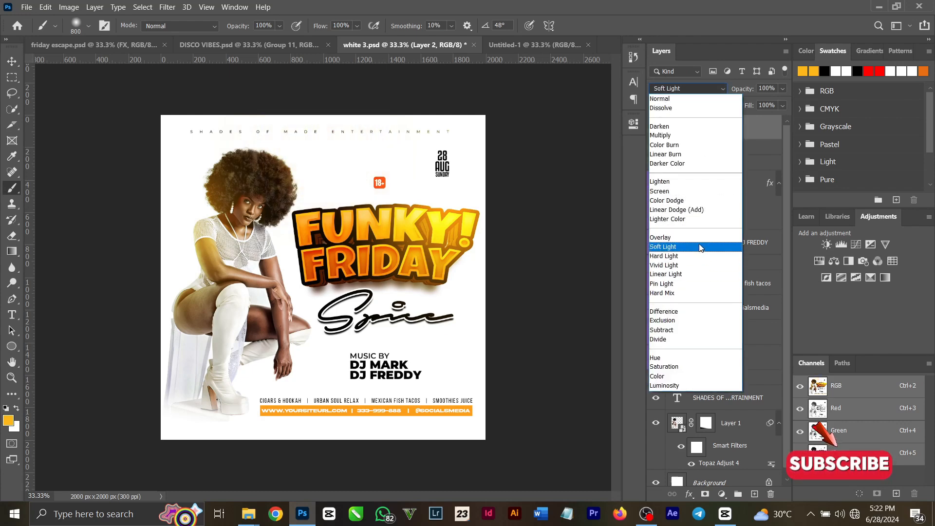
left_click(696, 210)
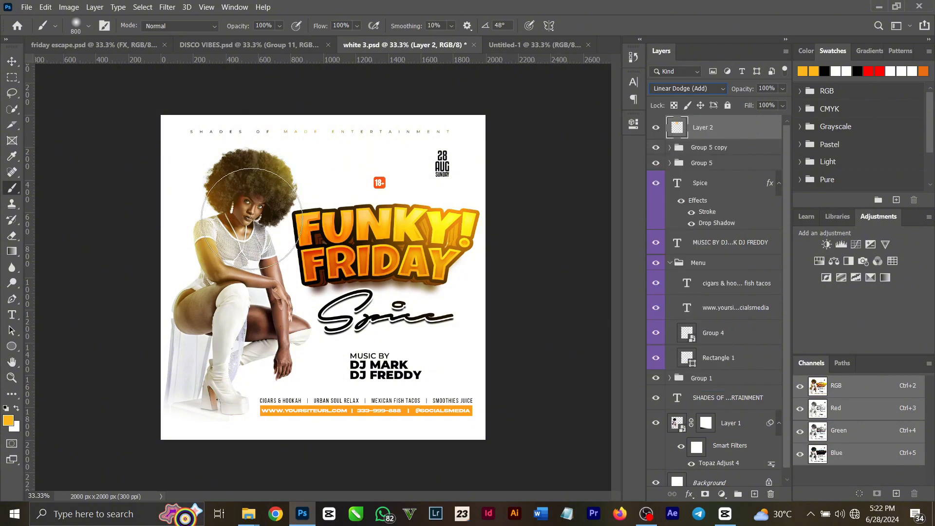
Step: Move the painted glow toward the model's hair with the Move tool, and reset Layer 2's blend mode to Normal
left_click(14, 64)
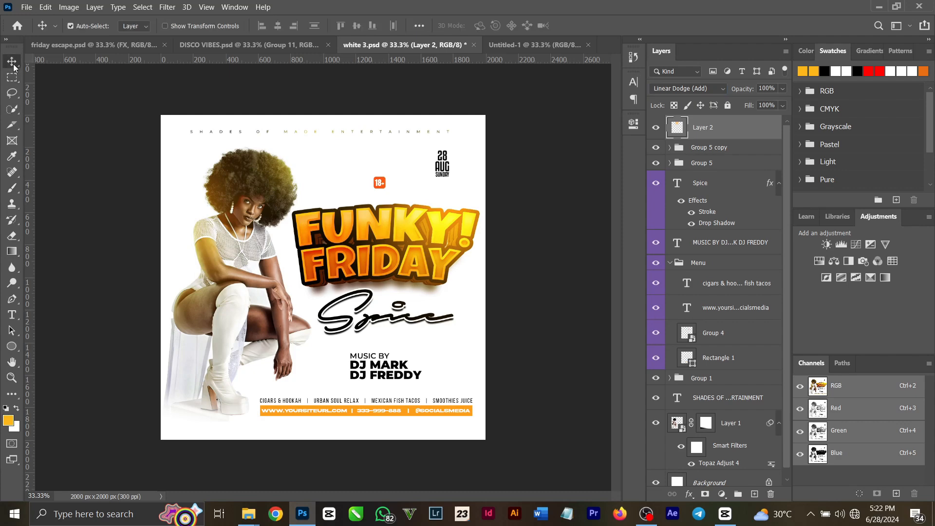
left_click_drag(323, 144, 281, 132)
key("shift+alt+n")
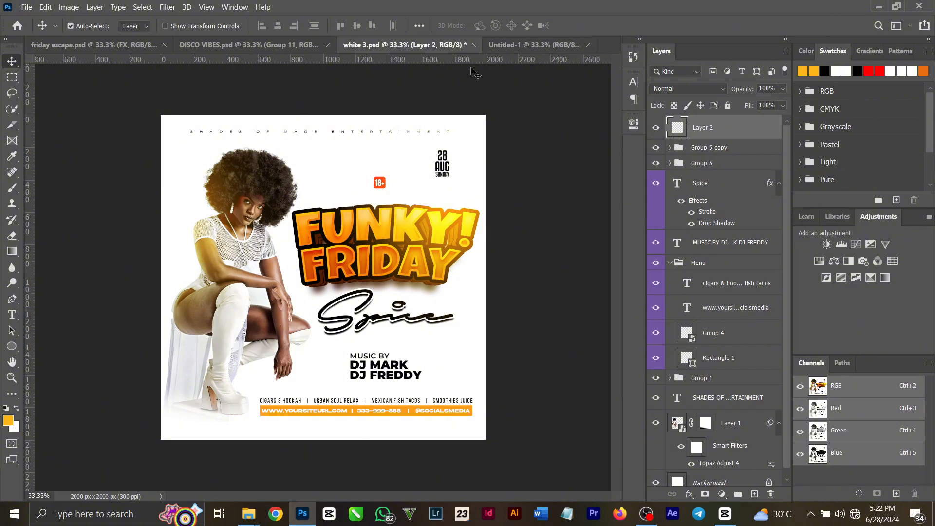
Step: View the DISCO VIBES flyer and the friday escape flyer in their open documents
left_click(247, 44)
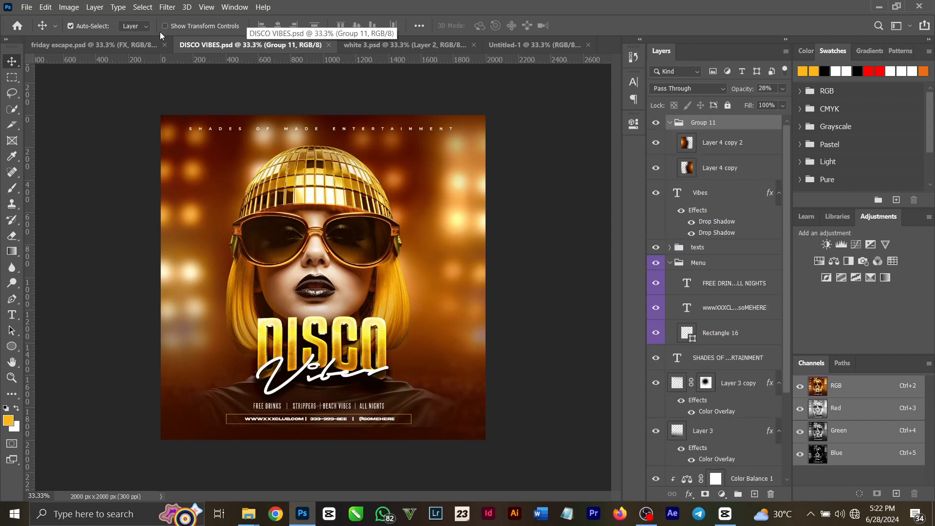
left_click(125, 50)
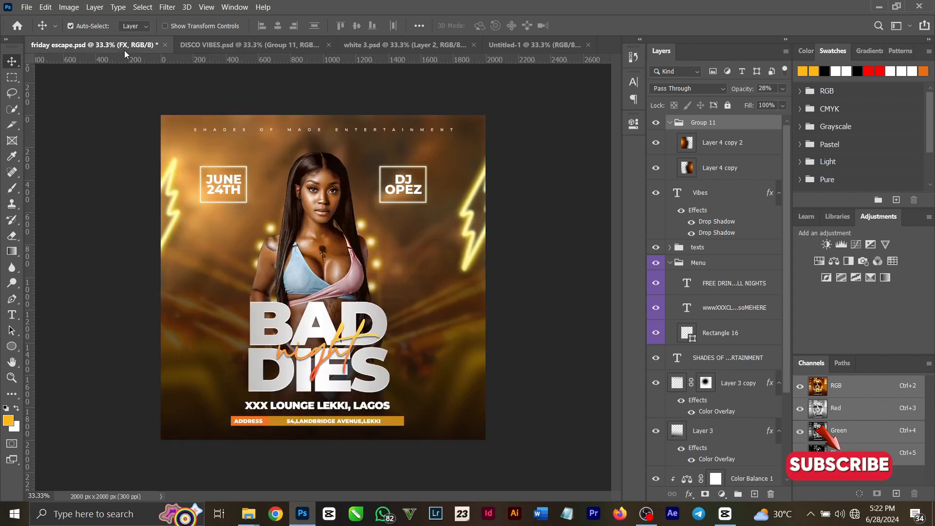